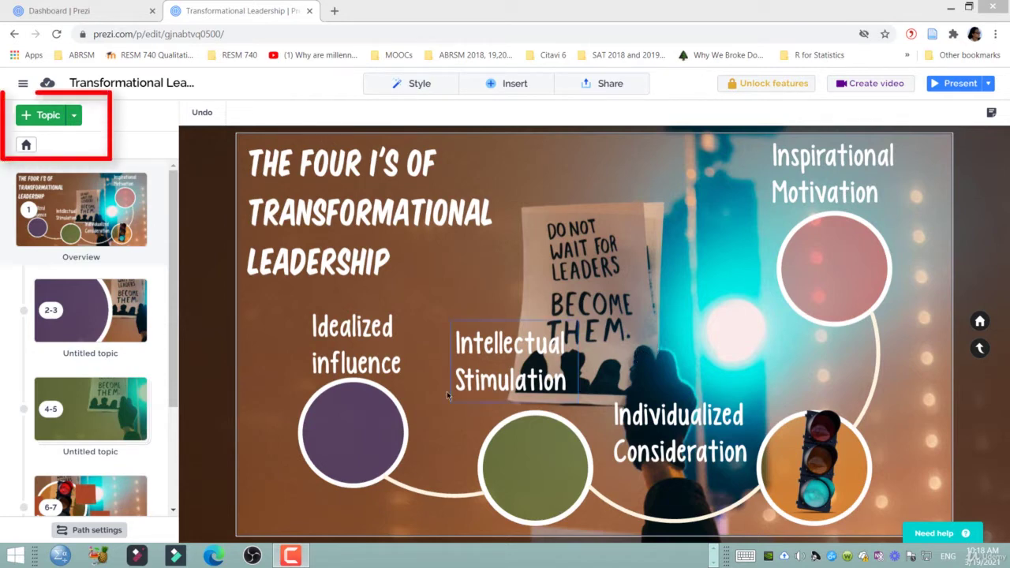
- Zoom into the purple Idealized influence circle to show its placeholder title and text
click(374, 445)
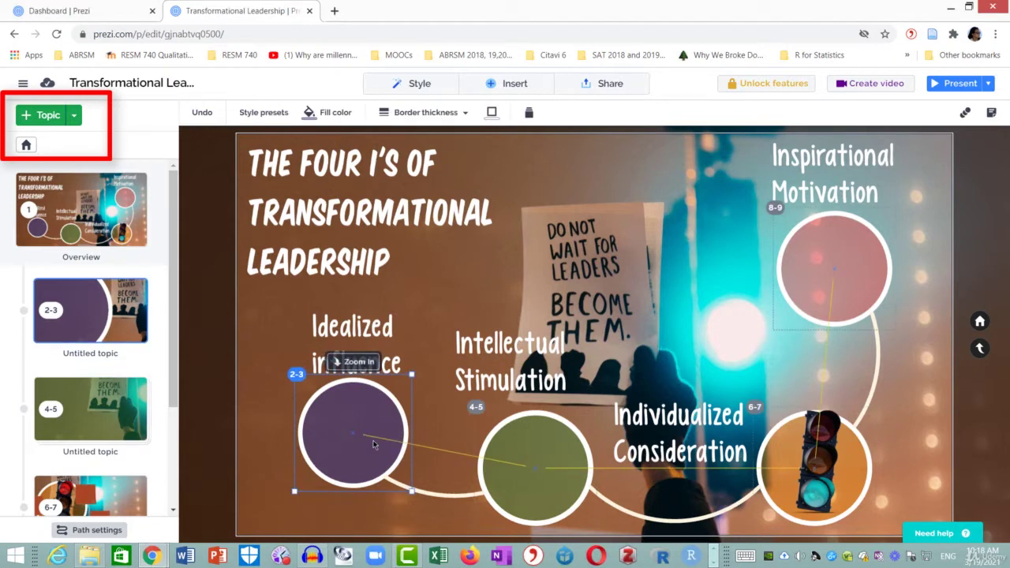
click(370, 363)
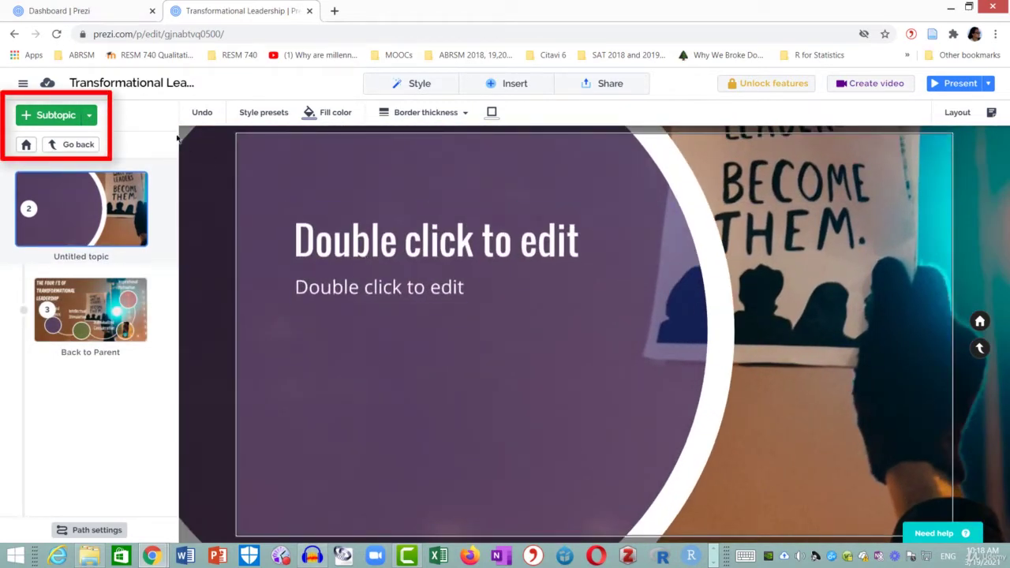
- Add a subtopic circle at the upper right and fill it with half-transparent red
click(58, 117)
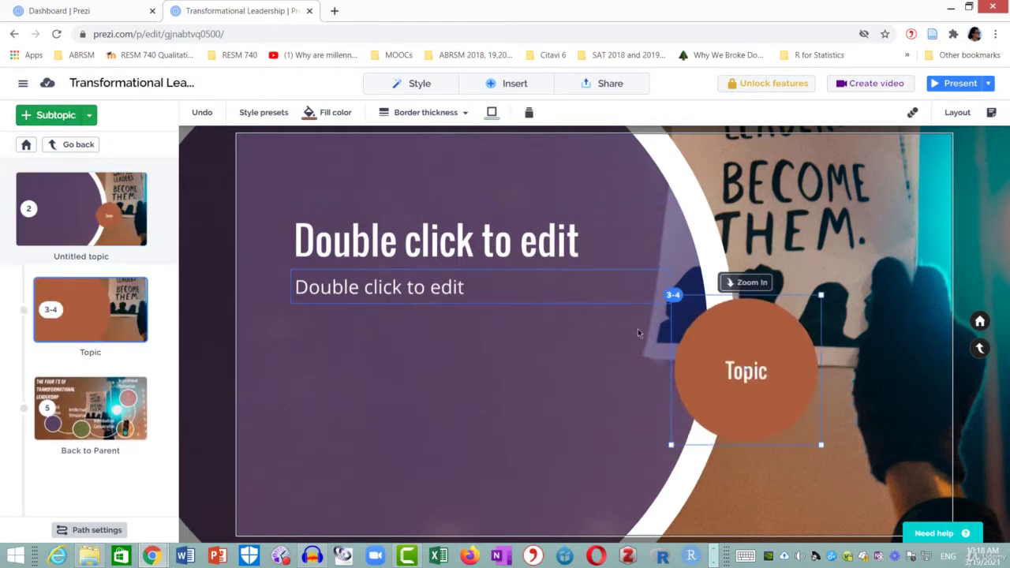
drag(693, 327, 768, 212)
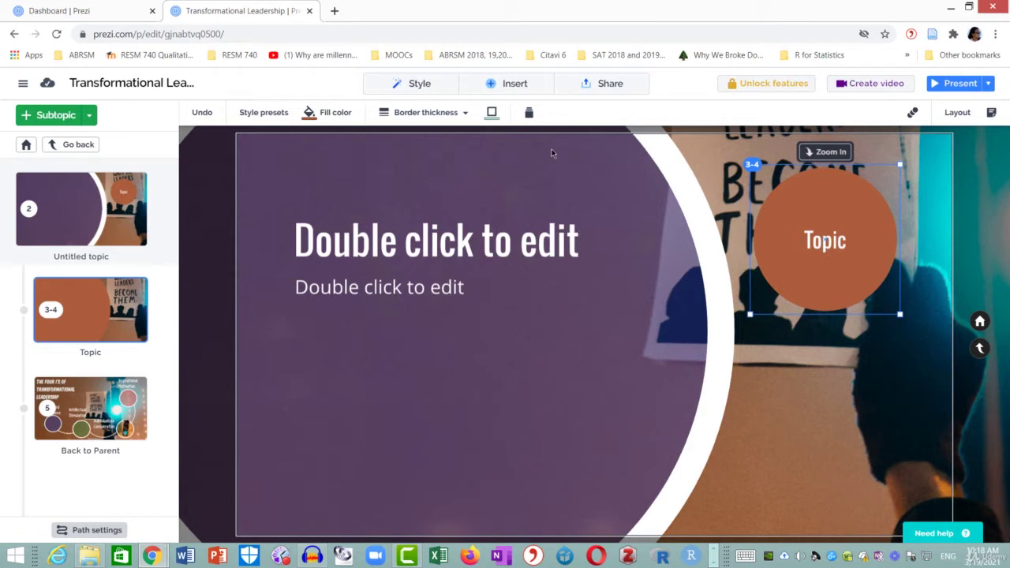
click(338, 113)
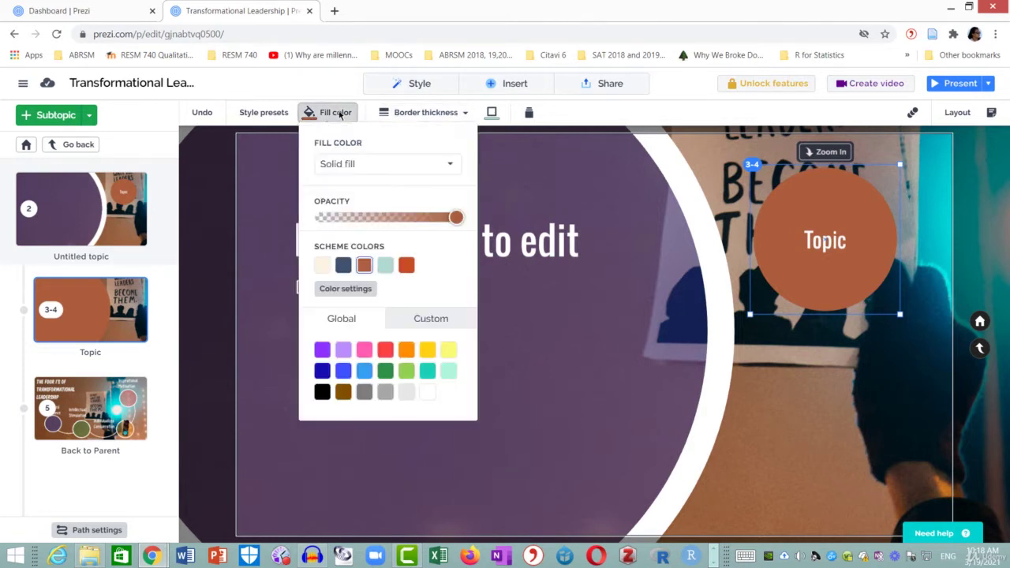
click(385, 353)
drag(449, 219, 390, 221)
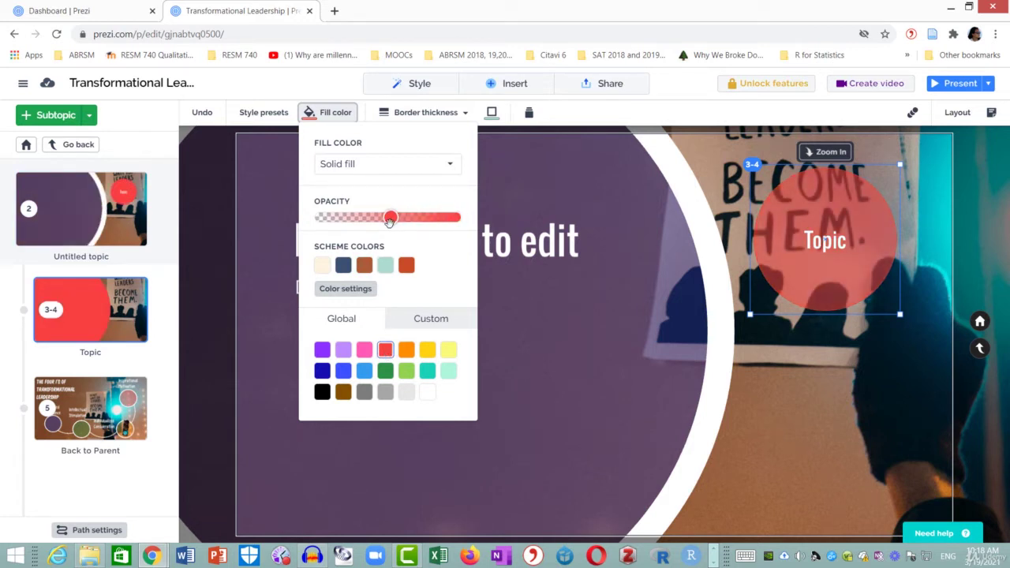
click(433, 247)
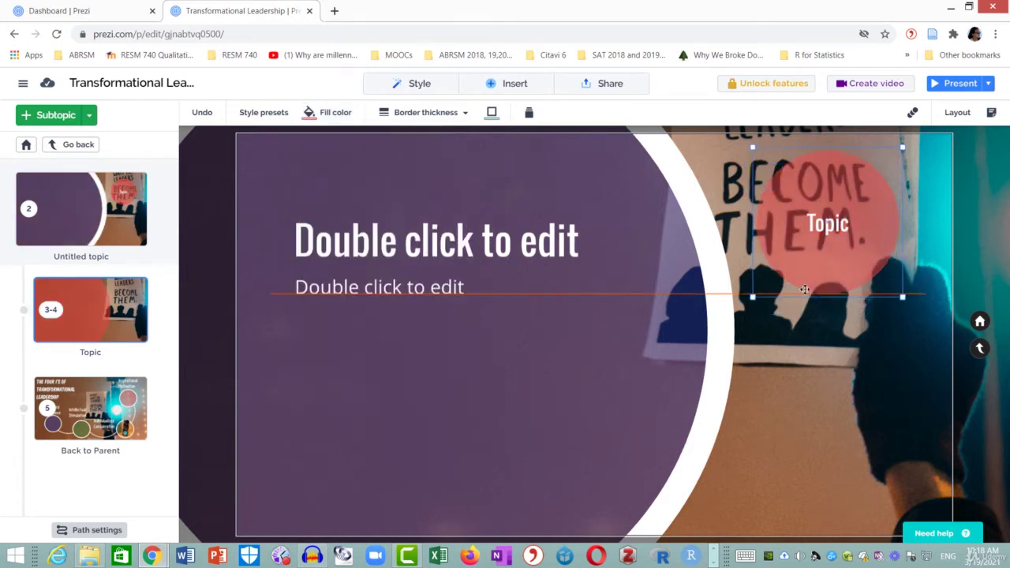
- Title the topic 'Idealized Influence' in Abril Fatface and set the description font to Oswald
click(431, 245)
click(431, 243)
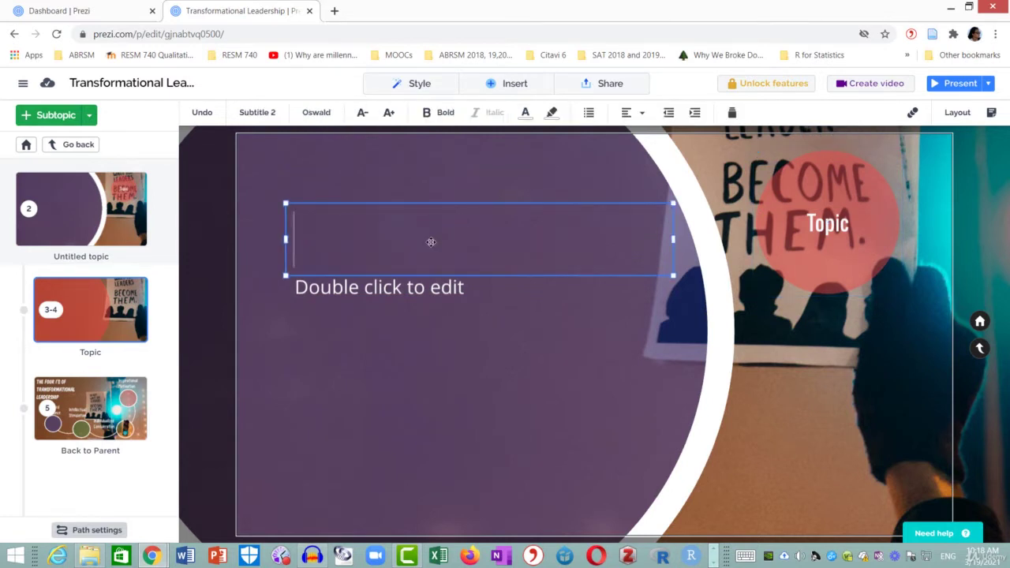
text(Ideal)
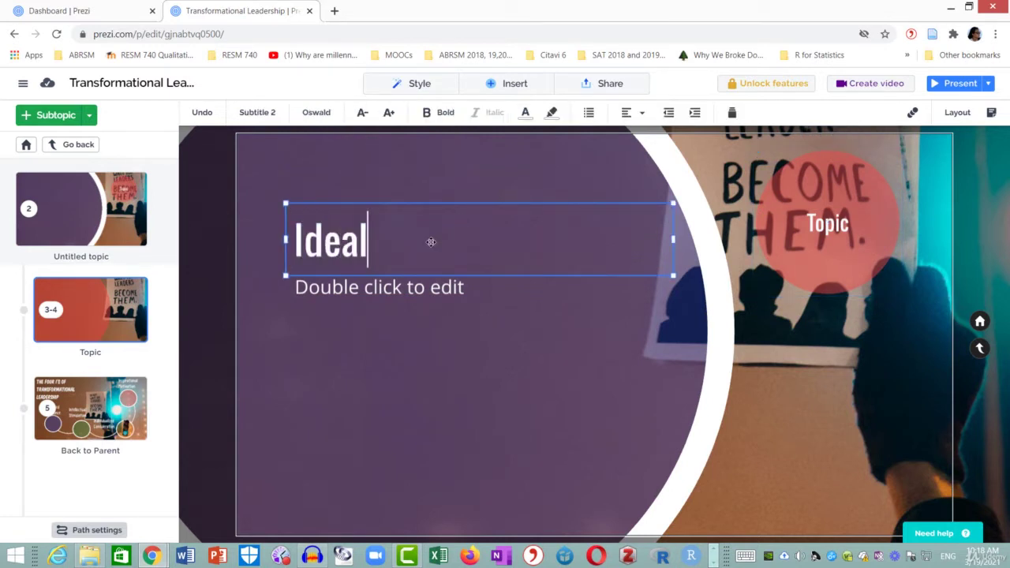
text(ized)
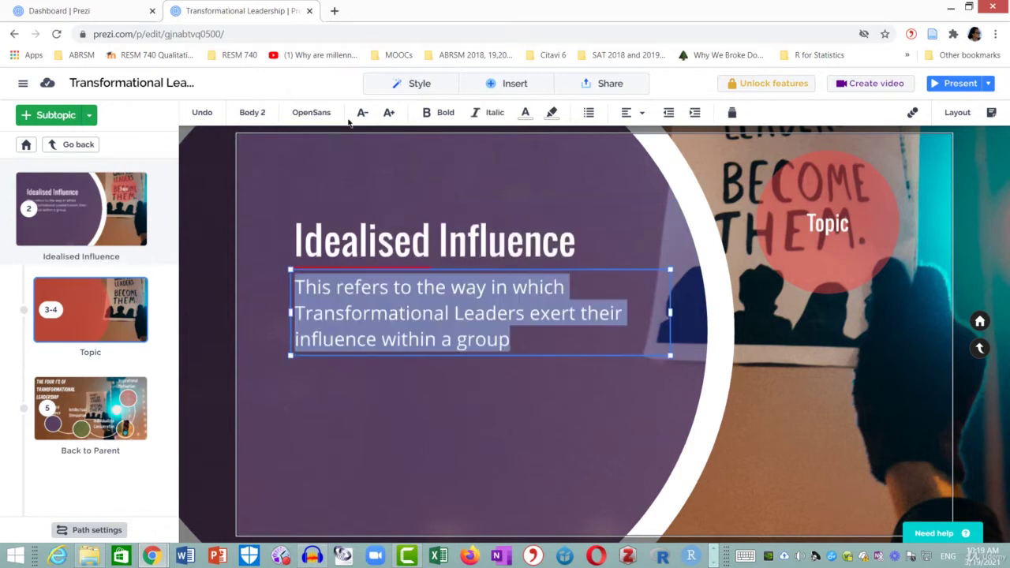
click(311, 112)
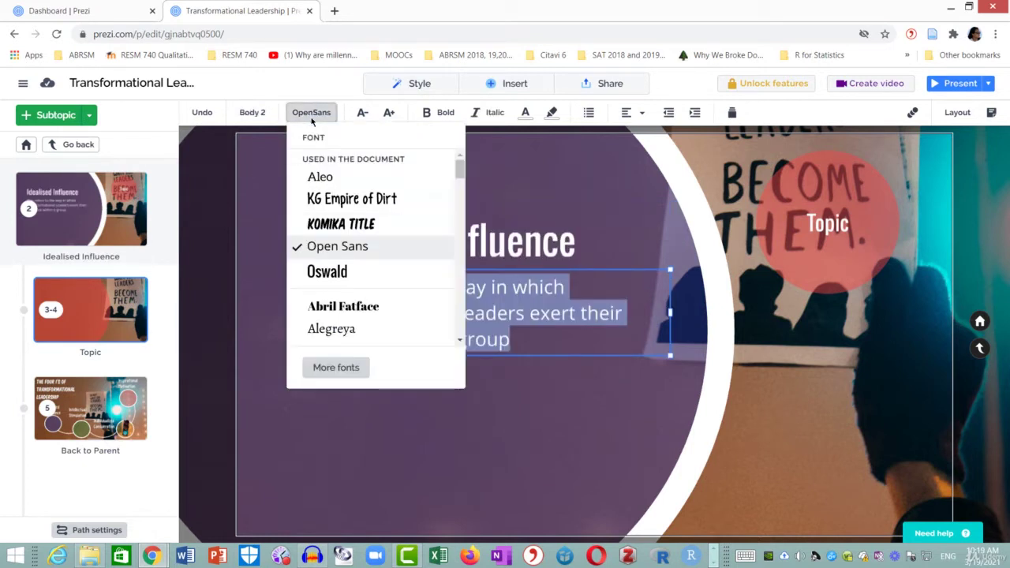
click(327, 271)
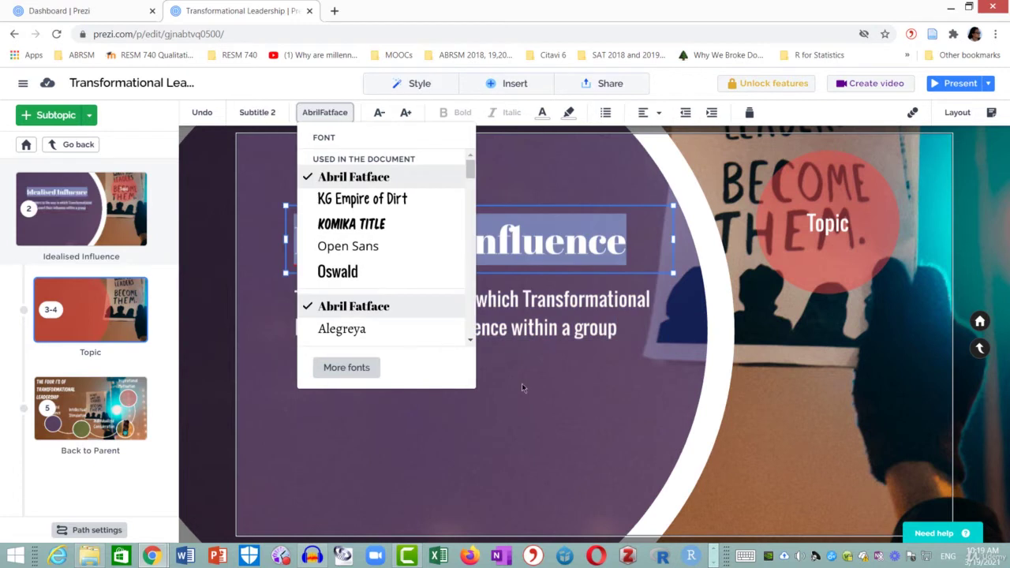
click(522, 385)
click(522, 385)
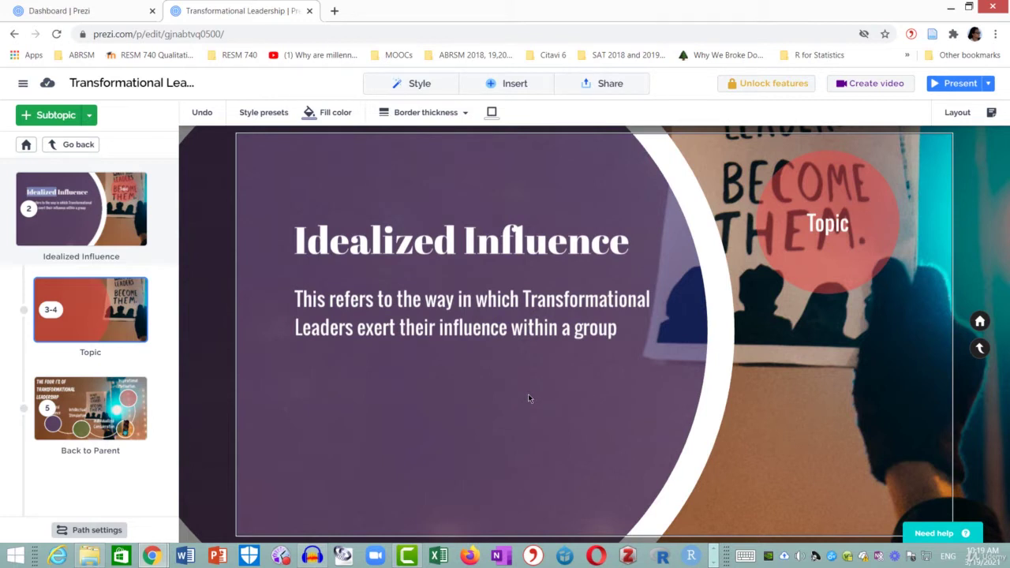
- Rename the red subtopic's label from Topic to 'Respected by team'
click(830, 229)
click(831, 227)
double_click(828, 225)
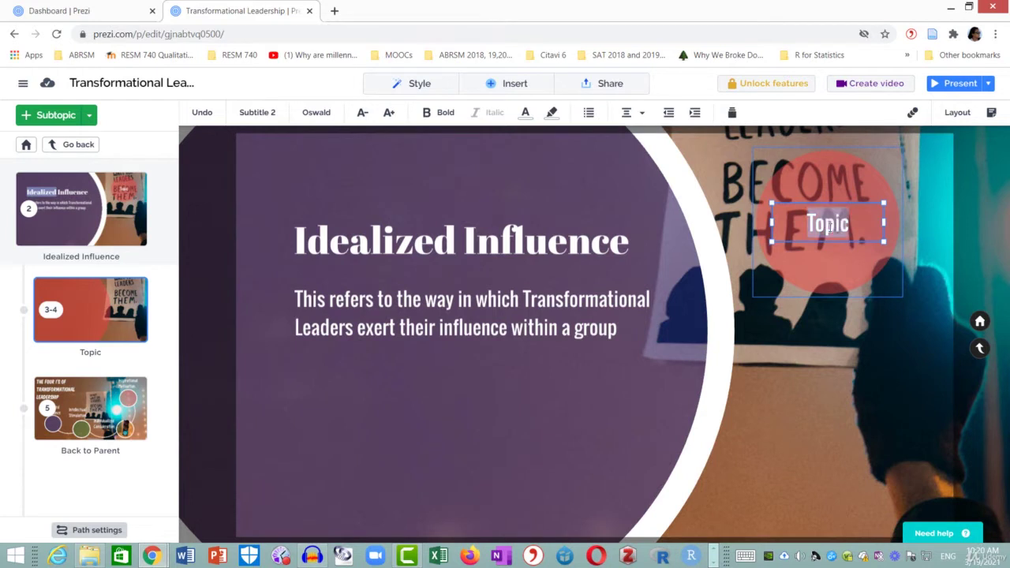
text(Respected by team)
click(878, 341)
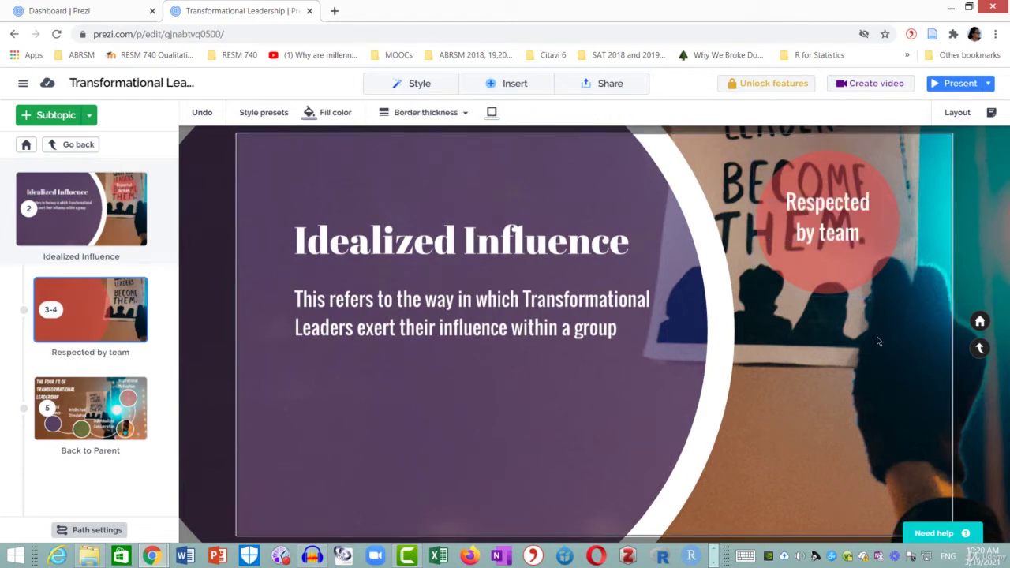
- Inside Respected by team, enter text about leaders' example earning respect, then return to Idealized Influence
click(856, 284)
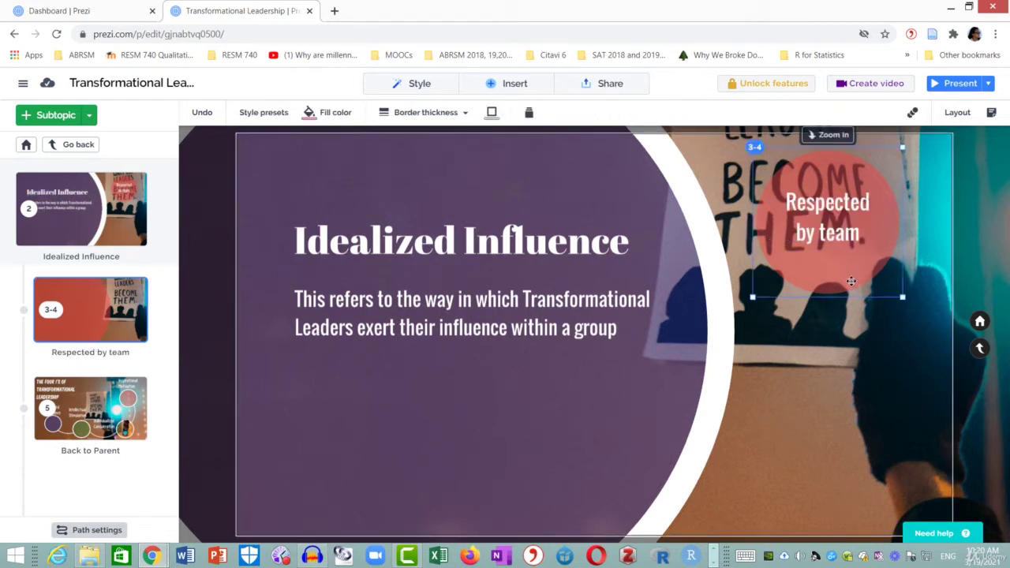
click(833, 136)
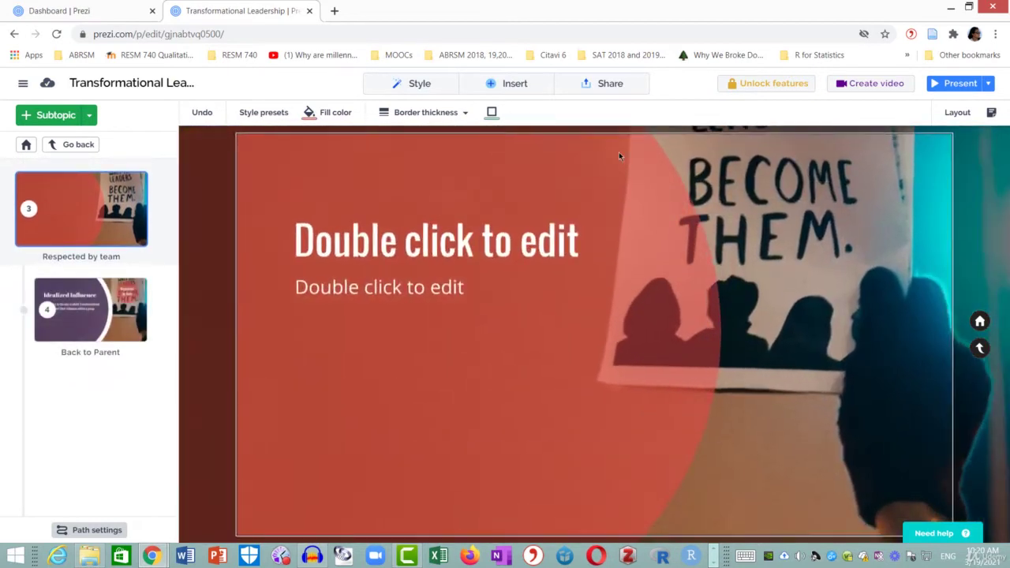
double_click(467, 239)
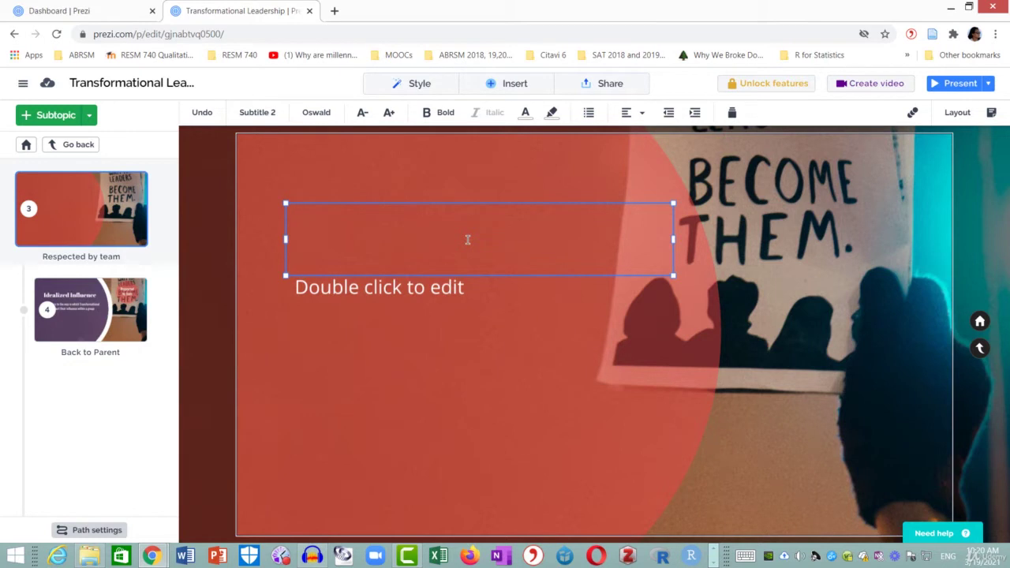
text(These leaders are deeply respected)
text(by their team)
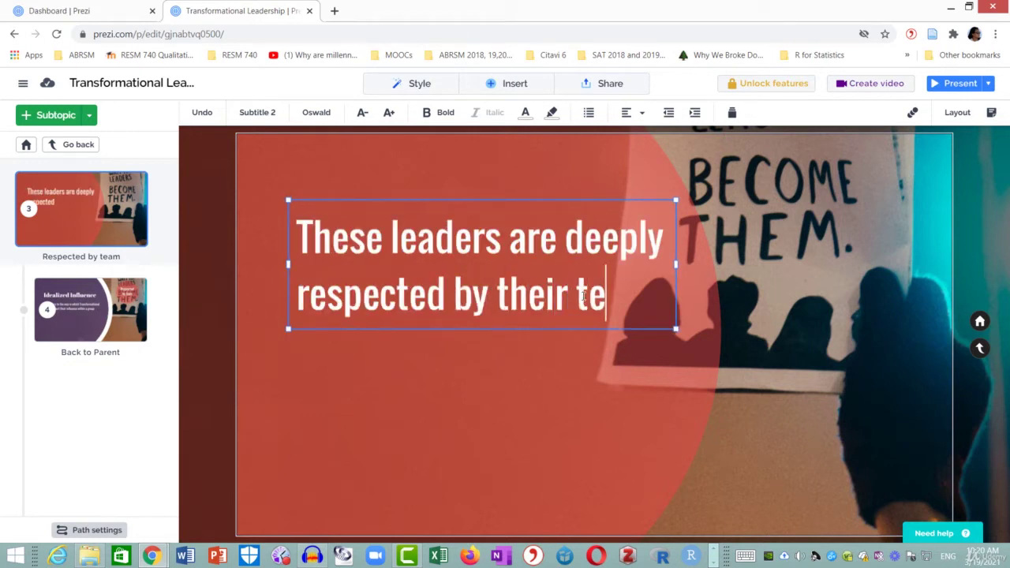
text(due to the example they set for others)
click(703, 326)
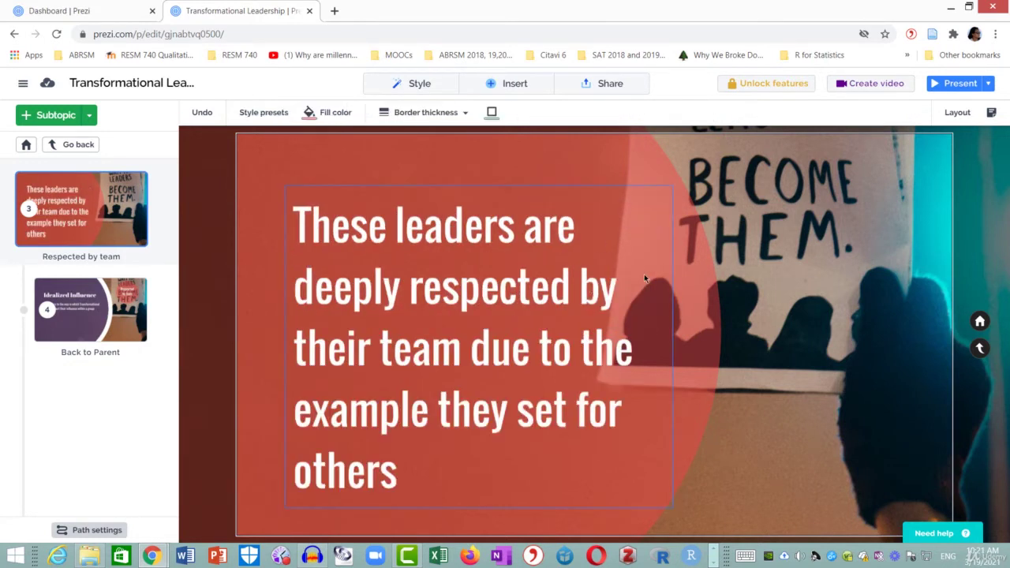
click(981, 349)
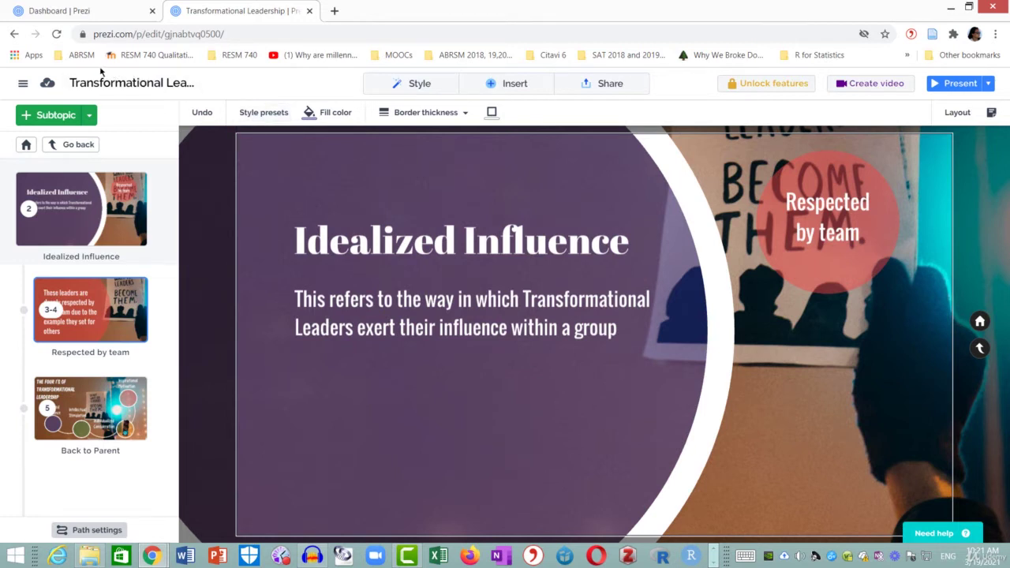
- Add a second subtopic circle, enlarge it slightly and fill it light blue
click(49, 116)
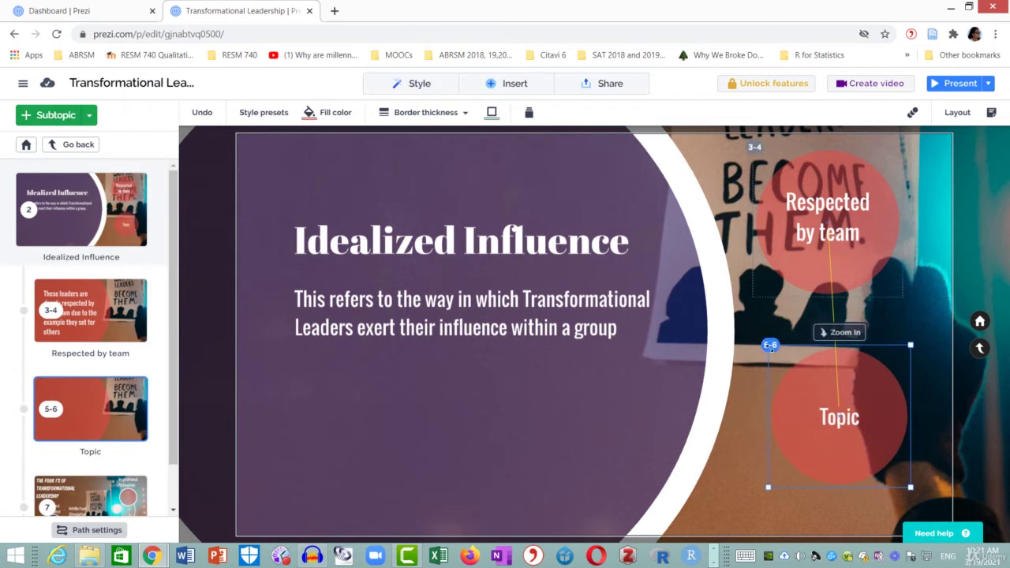
drag(768, 487, 760, 495)
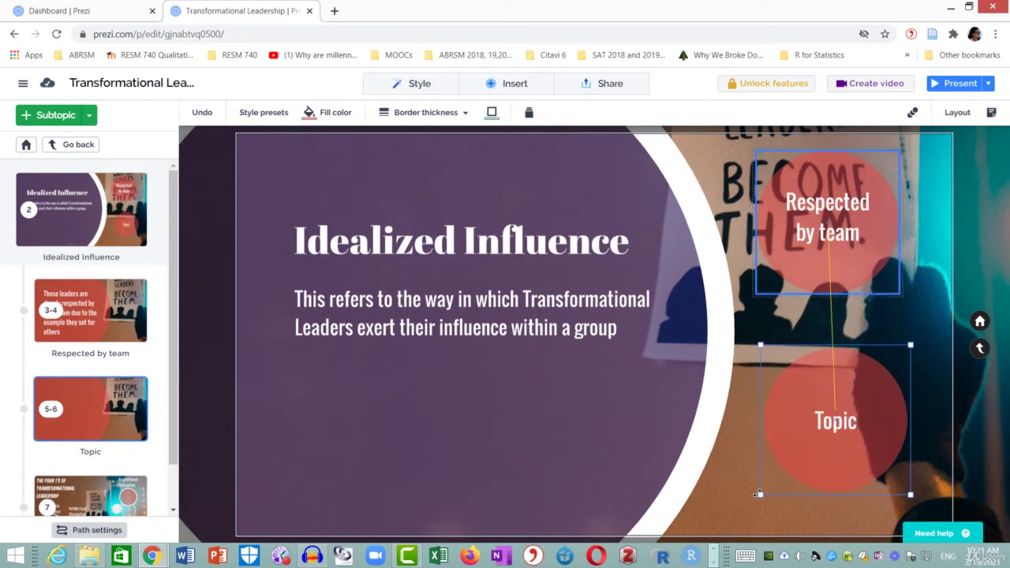
click(331, 113)
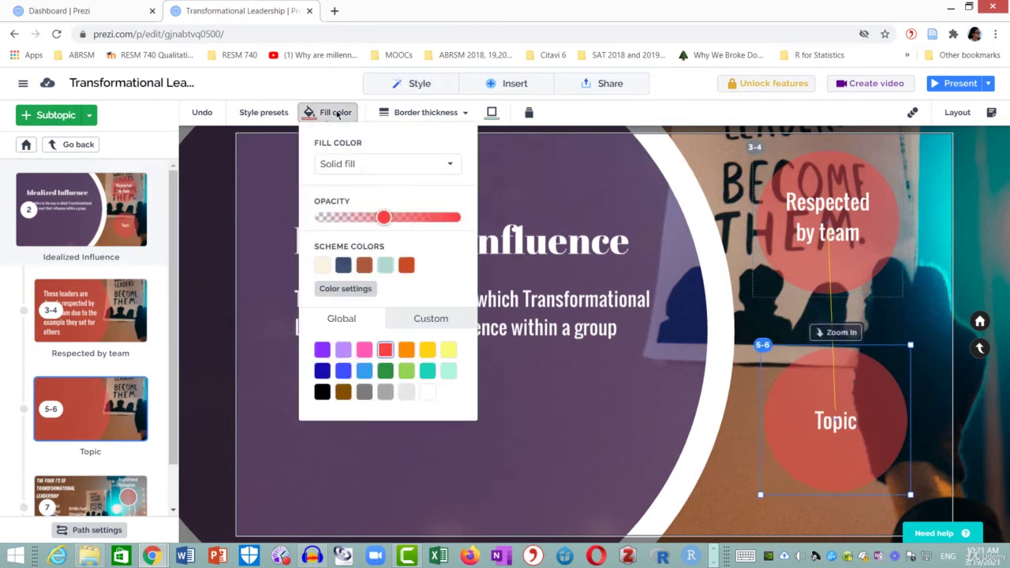
click(343, 350)
click(365, 371)
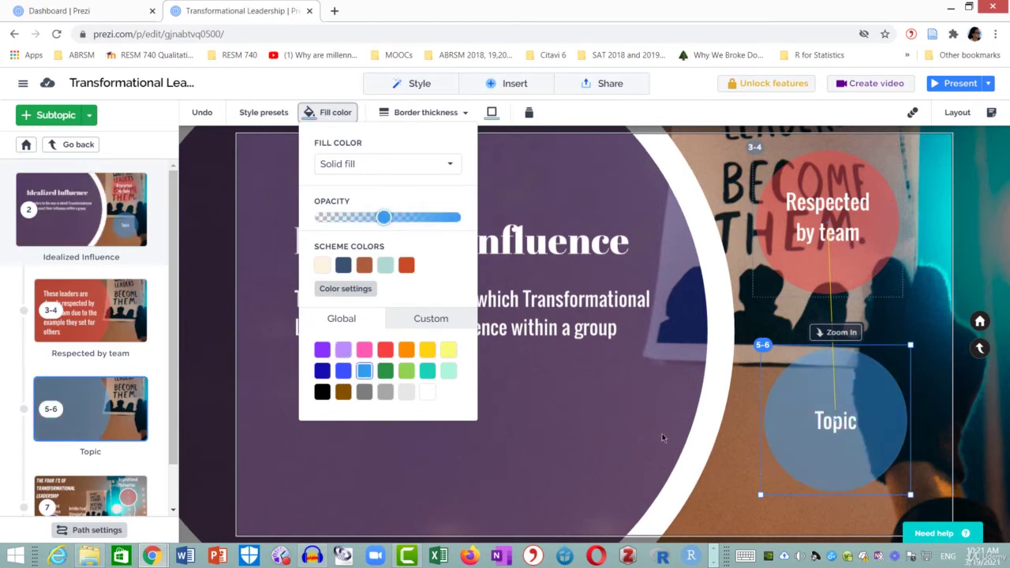
click(729, 489)
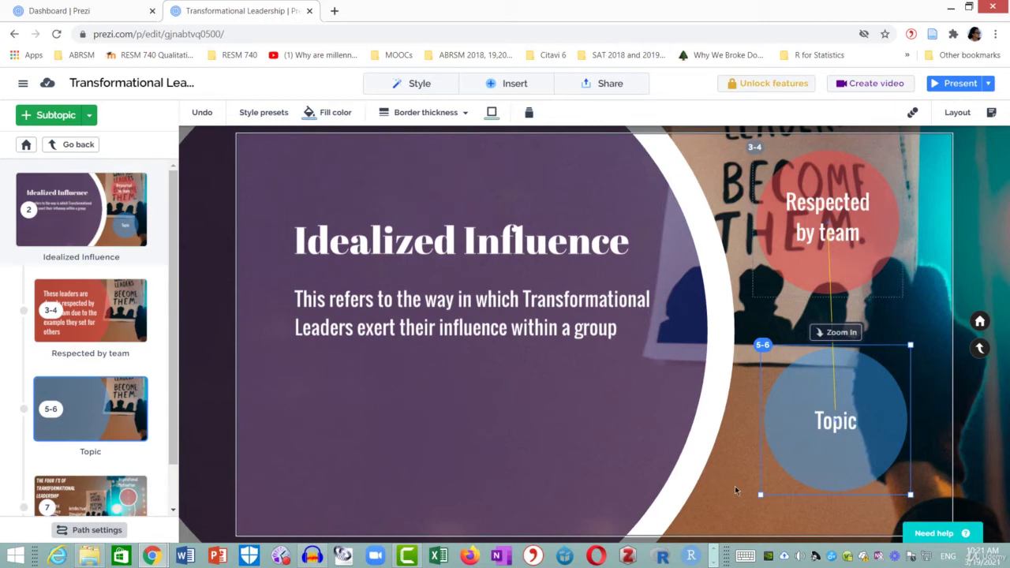
- Label the blue circle 'Clear vision'
double_click(829, 423)
text(Clear vision)
key(Escape)
- Inside Clear vision, write the sentence starting 'Behind this, they provide' in the title box
click(838, 333)
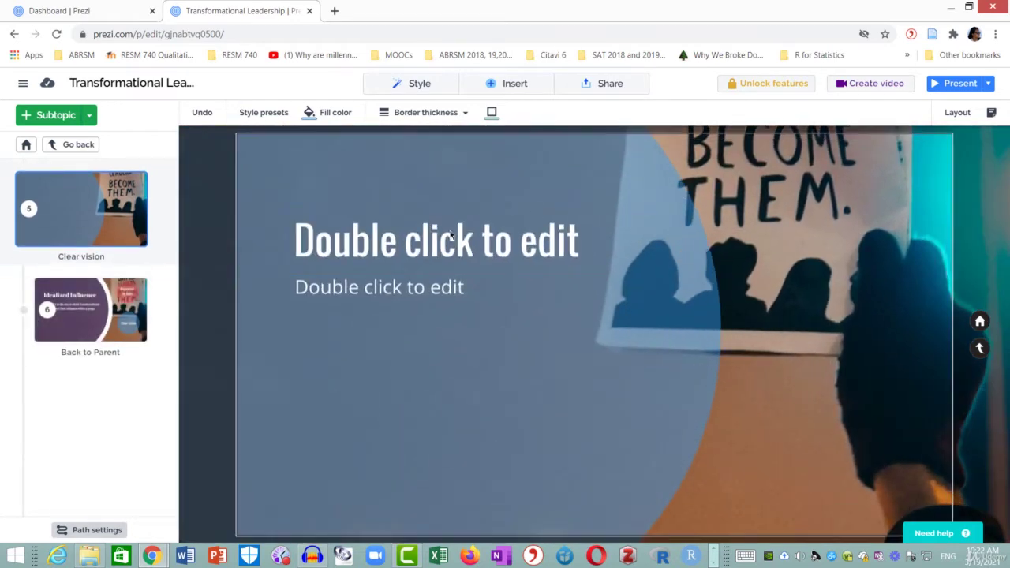
click(466, 233)
click(427, 300)
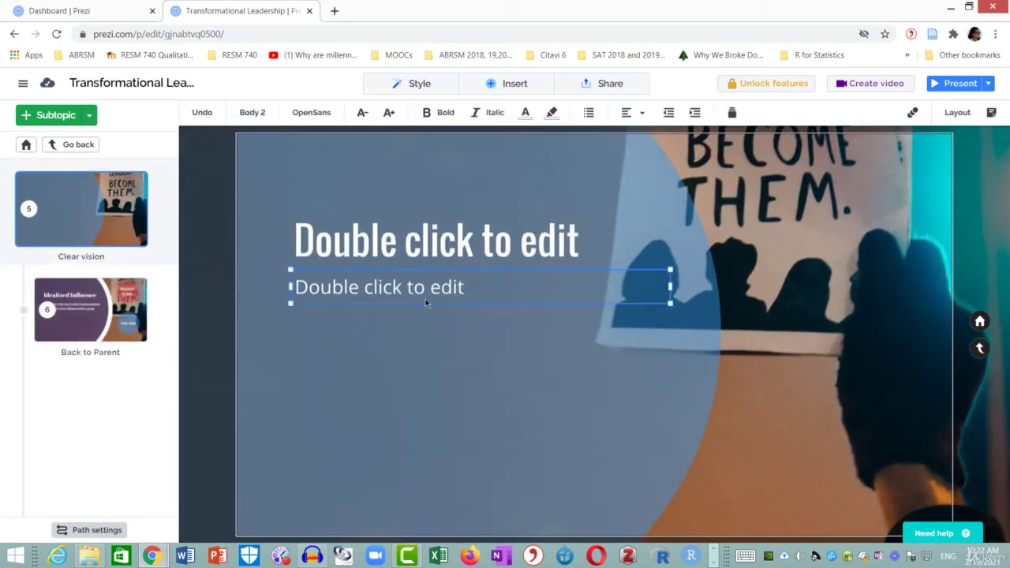
click(413, 245)
click(413, 245)
click(413, 245)
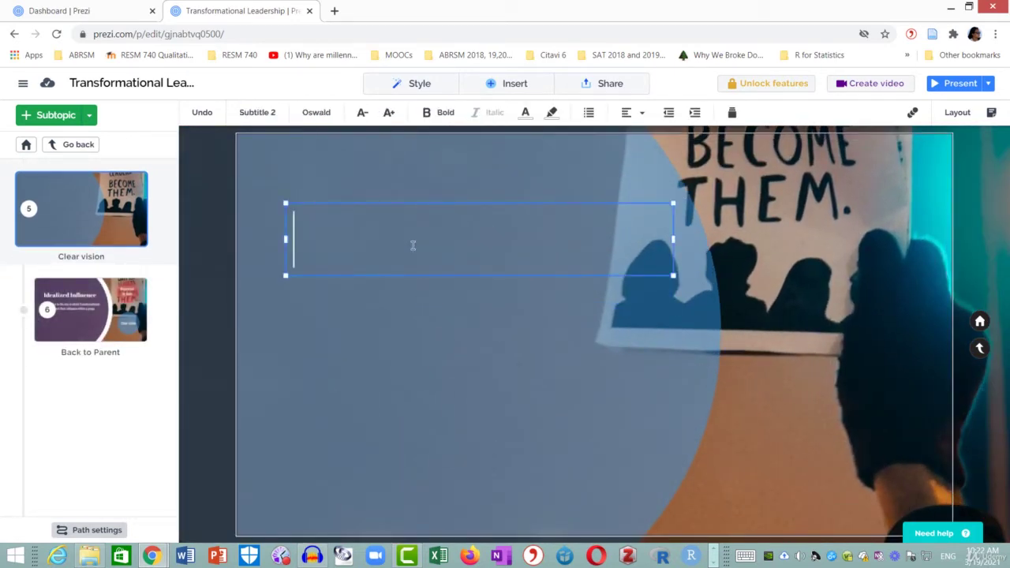
text(Behind this, they provide)
text( clea)
key(BackSpace)
key(BackSpace)
key(BackSpace)
key(BackSpace)
text(a clear vision and a sense of belonging which encourages individuals to buy into the long term objectives of the organization)
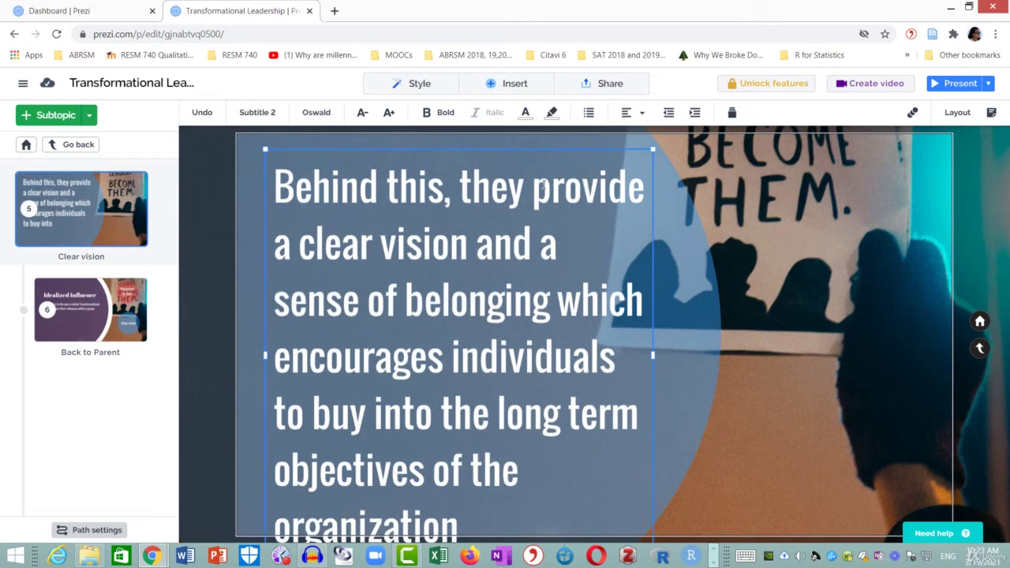
- Widen the text box, bold 'clear vision and a sense of belonging', and zoom back out
drag(653, 355, 738, 348)
drag(275, 244, 420, 301)
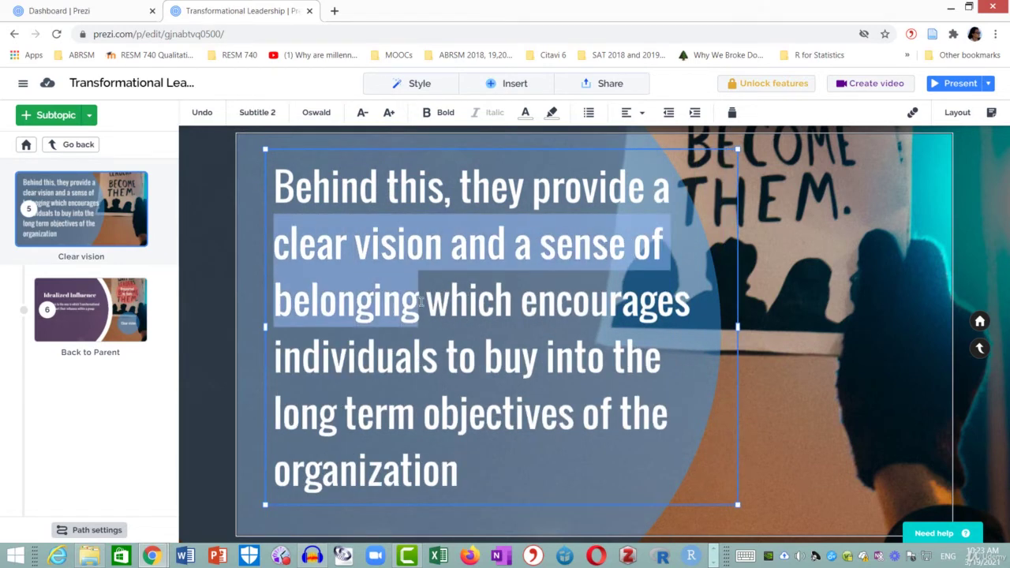
click(427, 115)
click(799, 354)
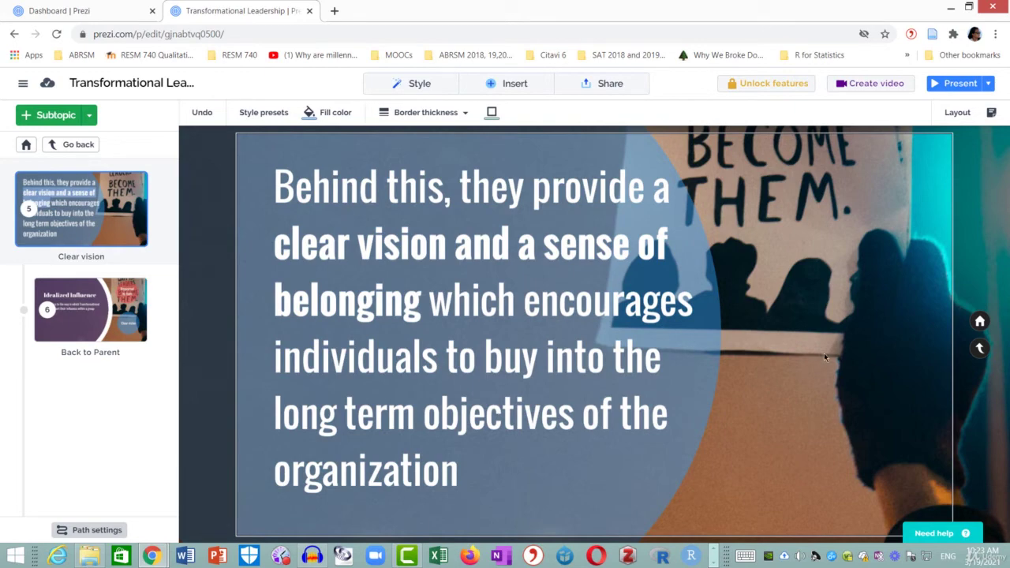
click(980, 350)
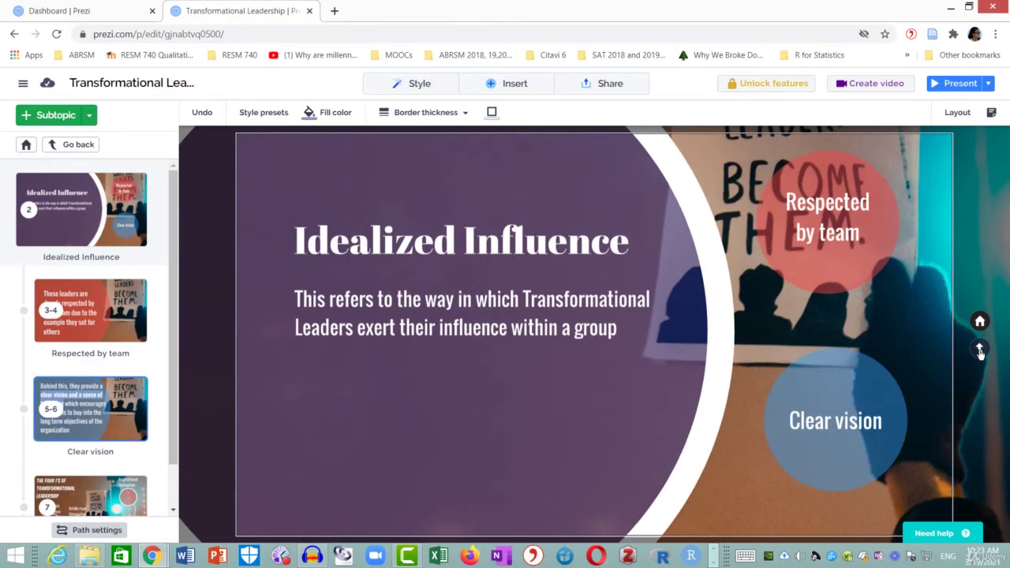
click(980, 350)
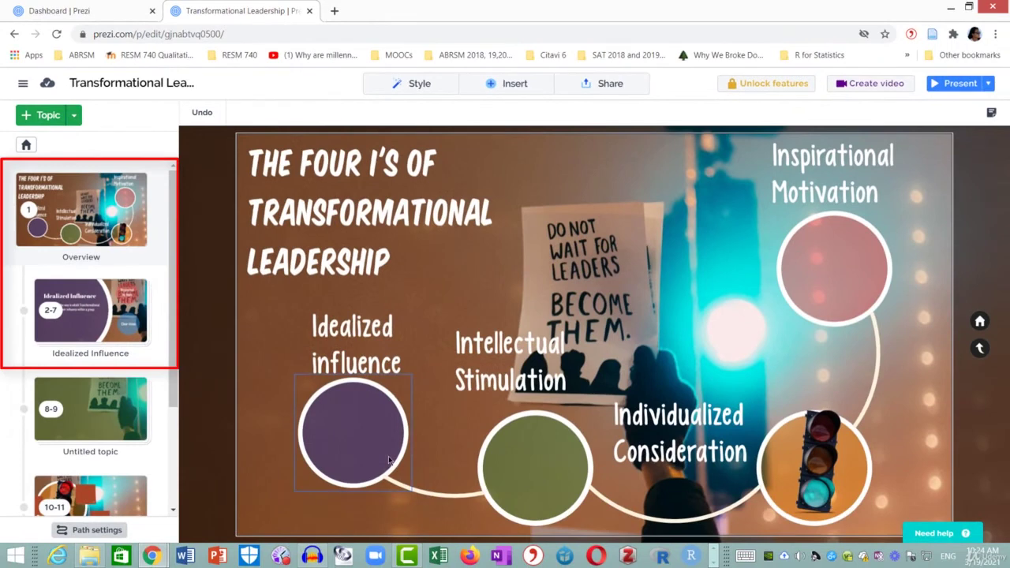
click(388, 460)
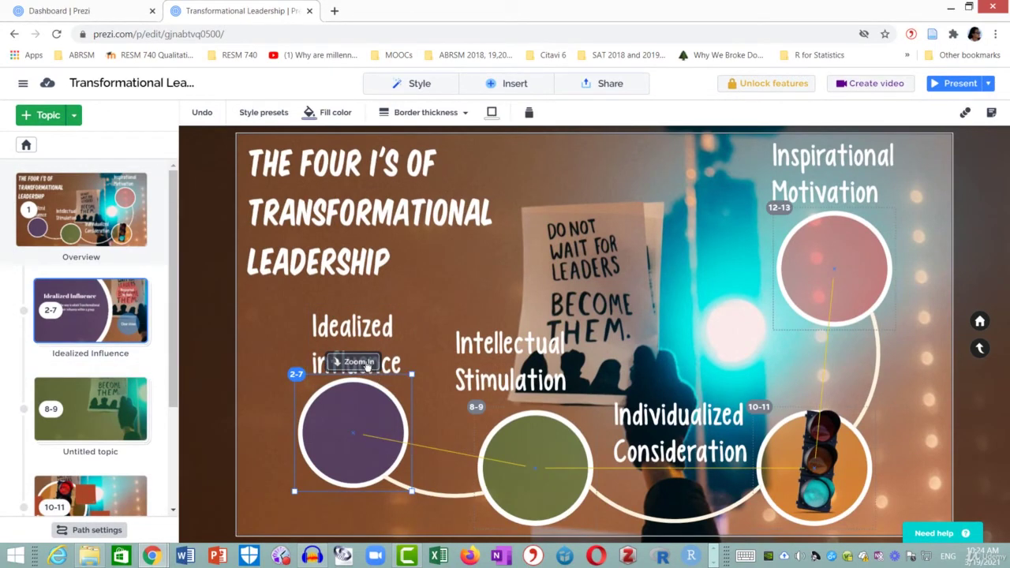
click(366, 364)
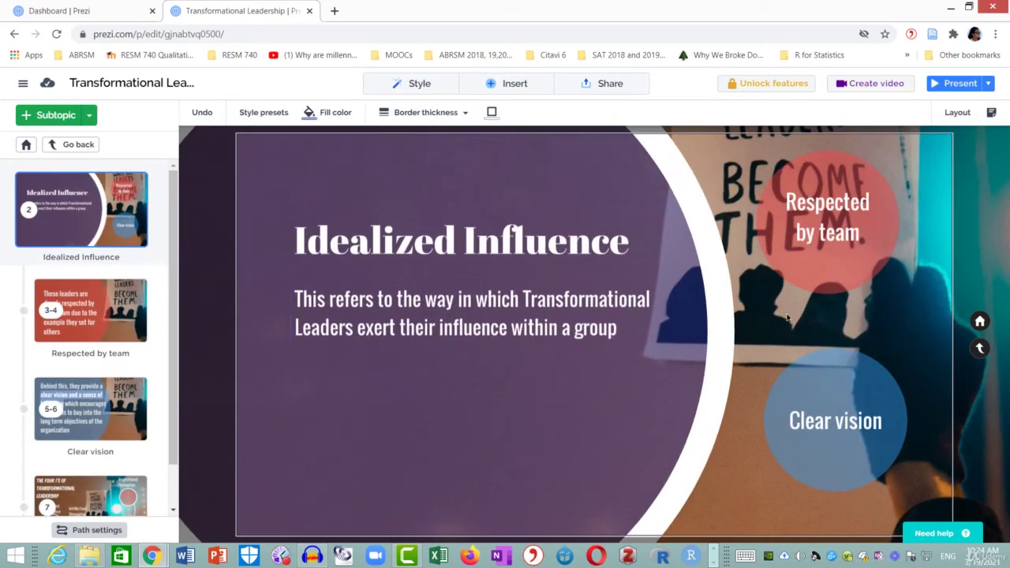
click(87, 318)
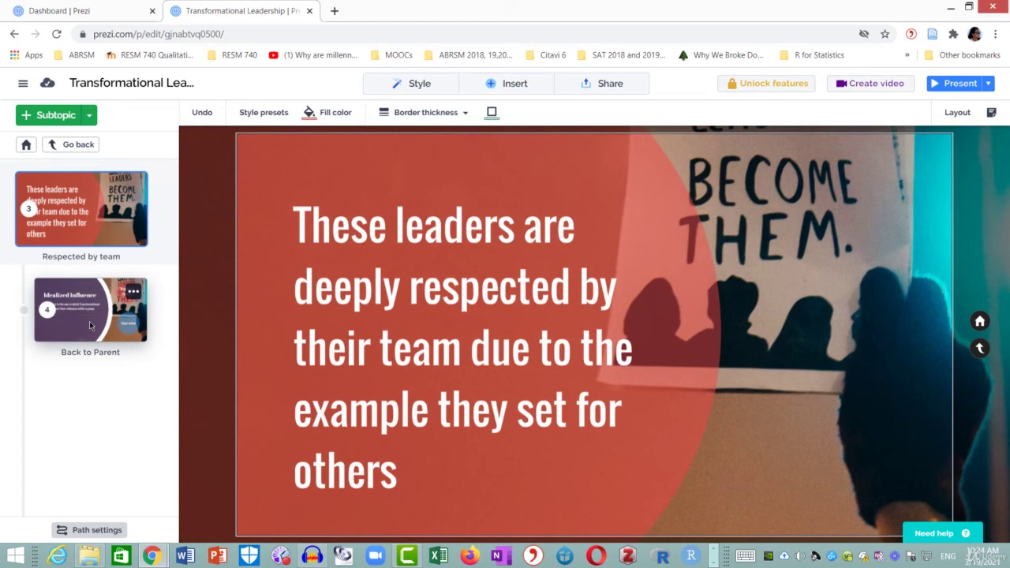
click(95, 326)
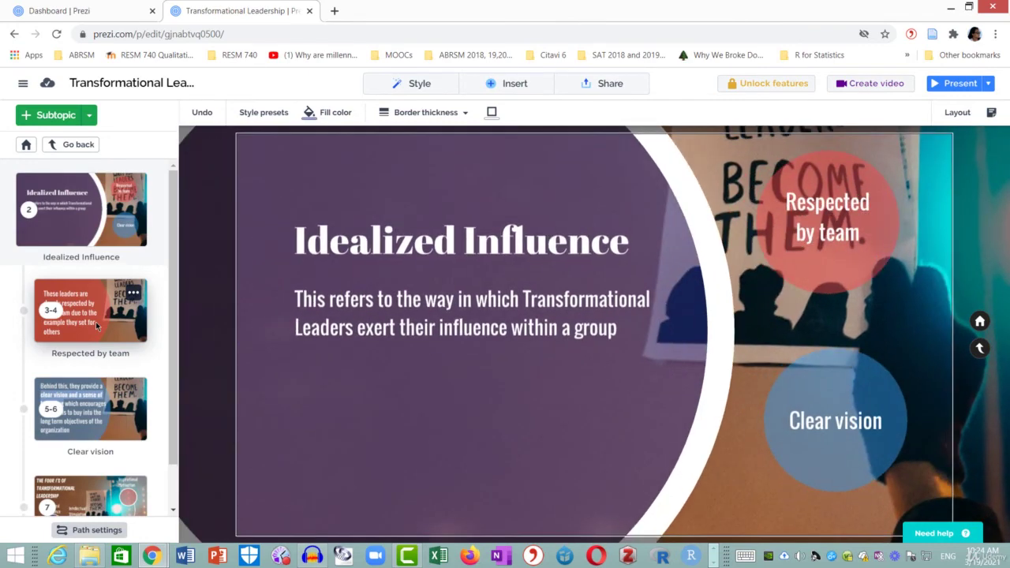
click(95, 410)
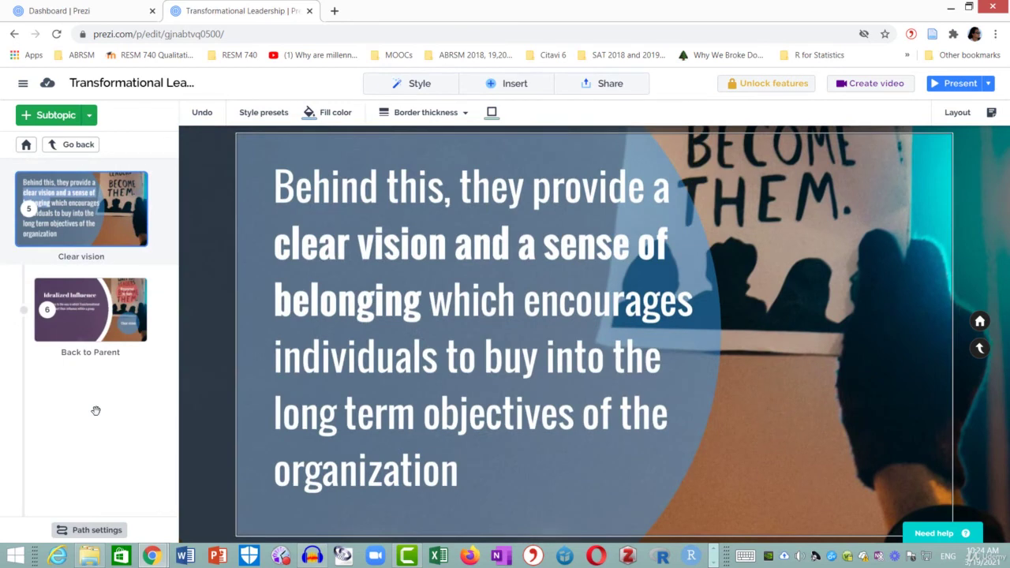
click(98, 332)
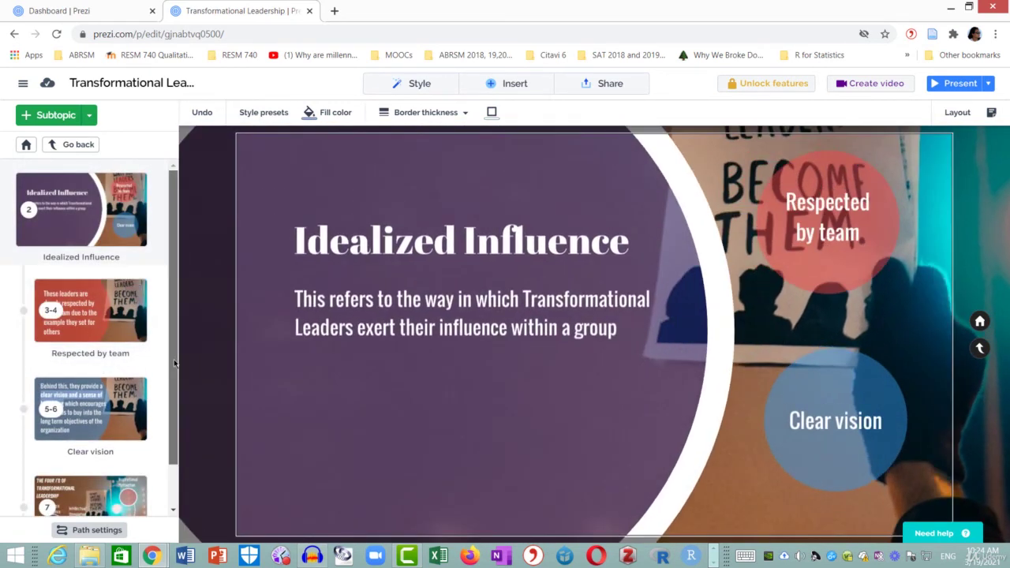
scroll(174, 417, down, 1)
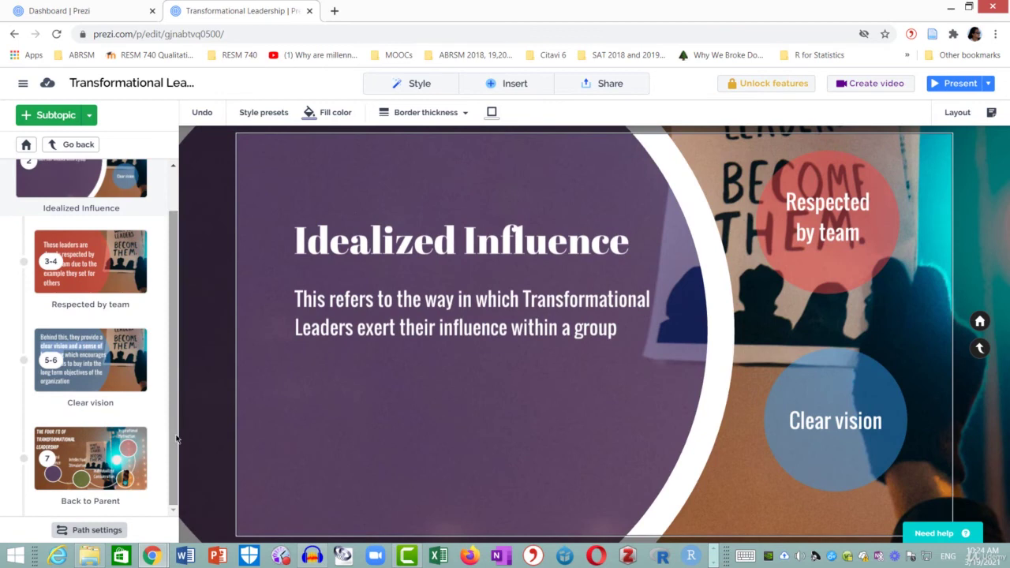
click(118, 460)
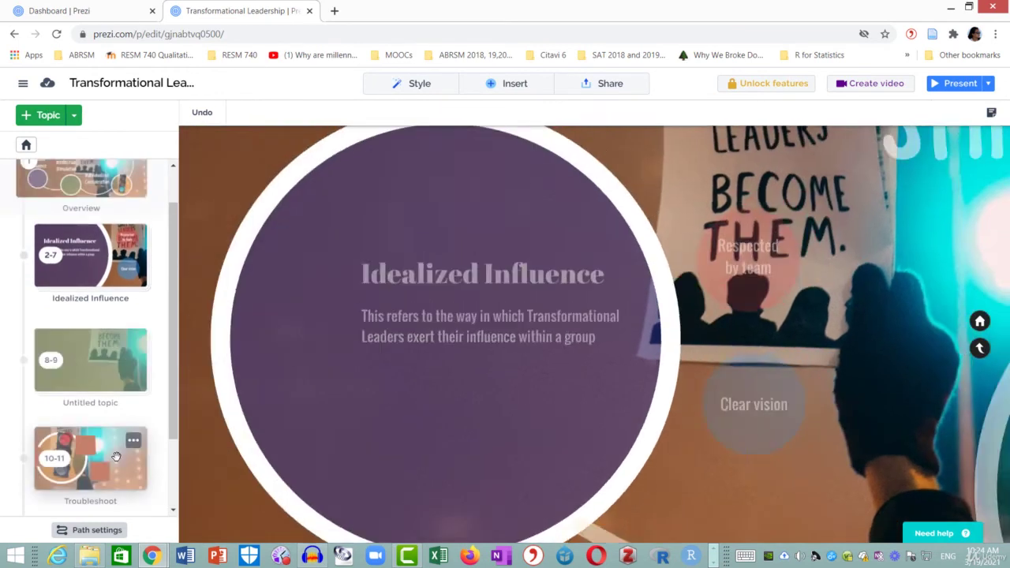